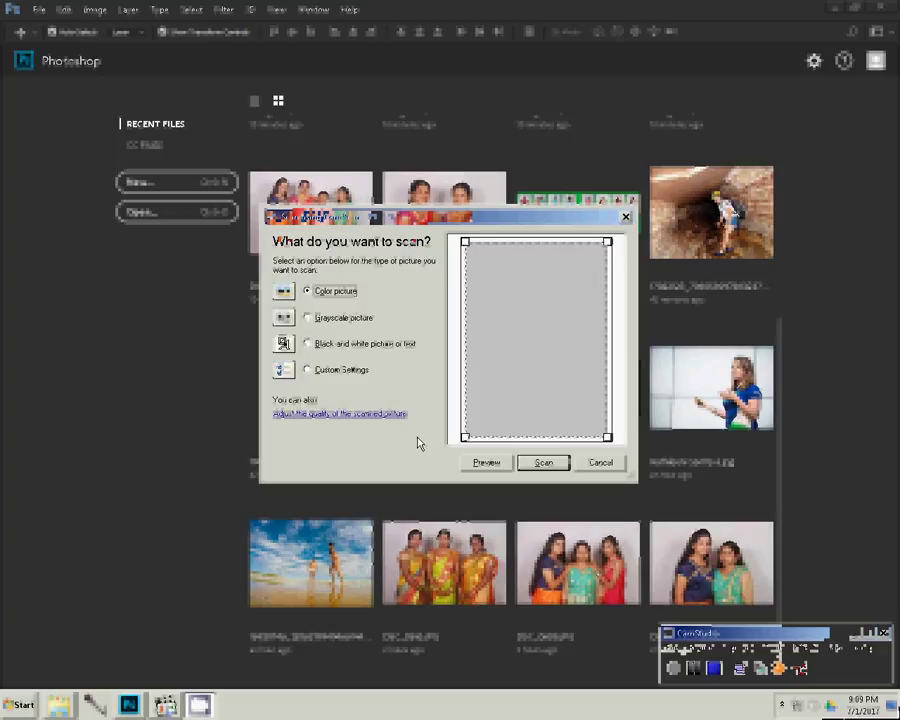
- Choose Custom Settings with the quality options and preview the full scanner bed
{"action": "left_click", "coordinate": [346, 370]}
{"action": "left_click", "coordinate": [340, 413]}
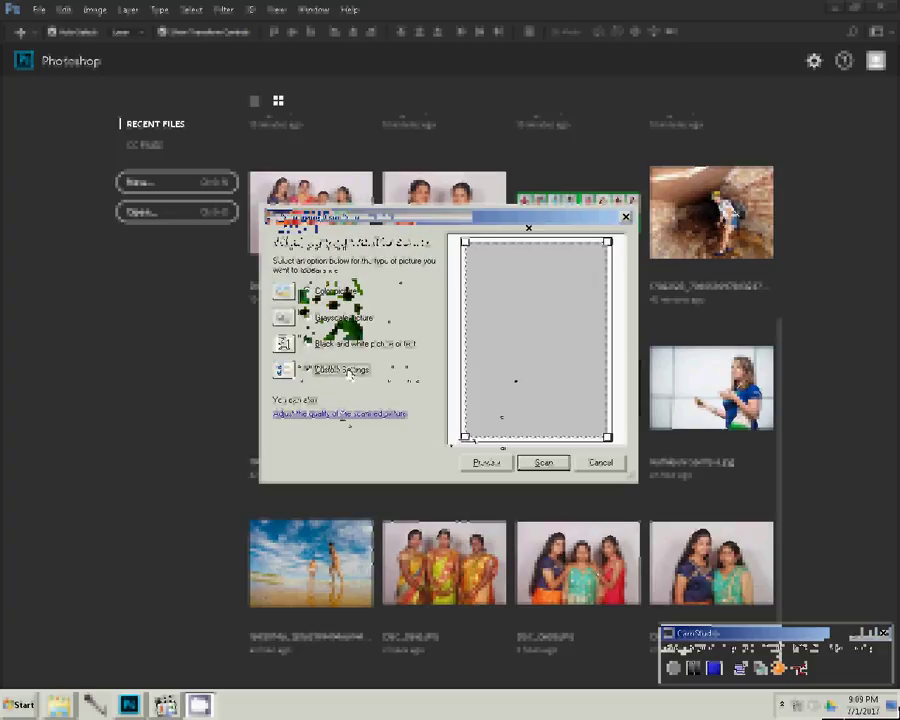
{"action": "left_click", "coordinate": [428, 449]}
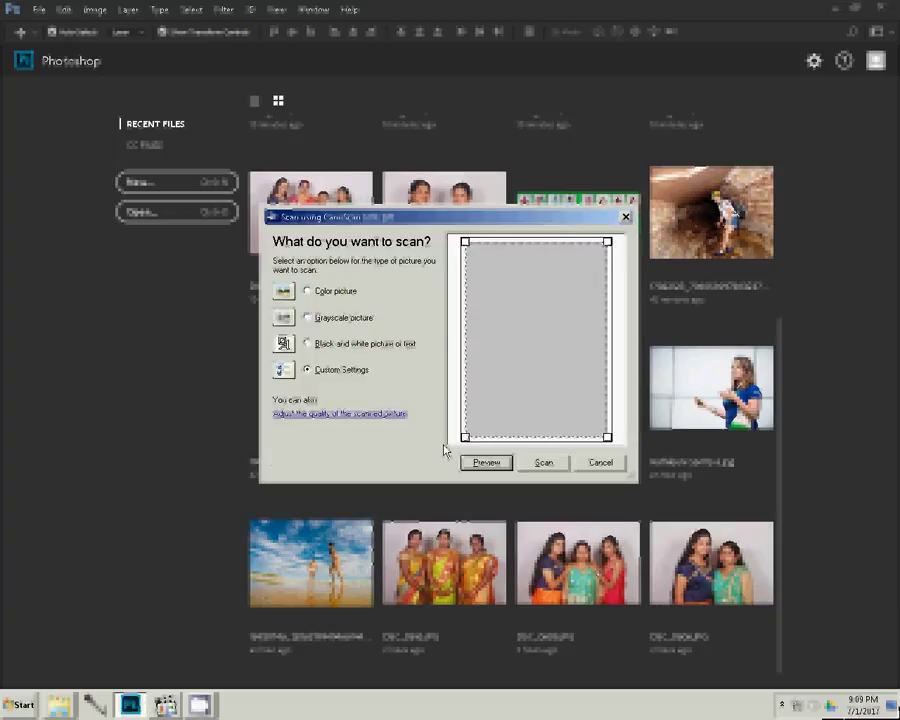
{"action": "left_click", "coordinate": [486, 462]}
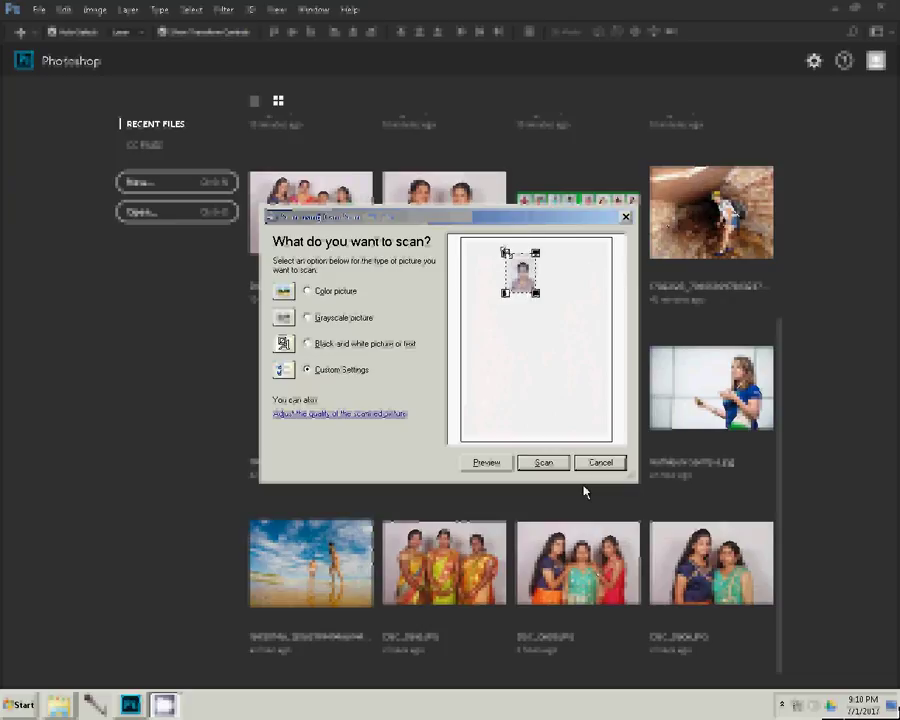
- Enlarge the scan area around the photo and scan it at 400 DPI
{"action": "left_click_drag", "start_coordinate": [536, 293], "coordinate": [543, 298]}
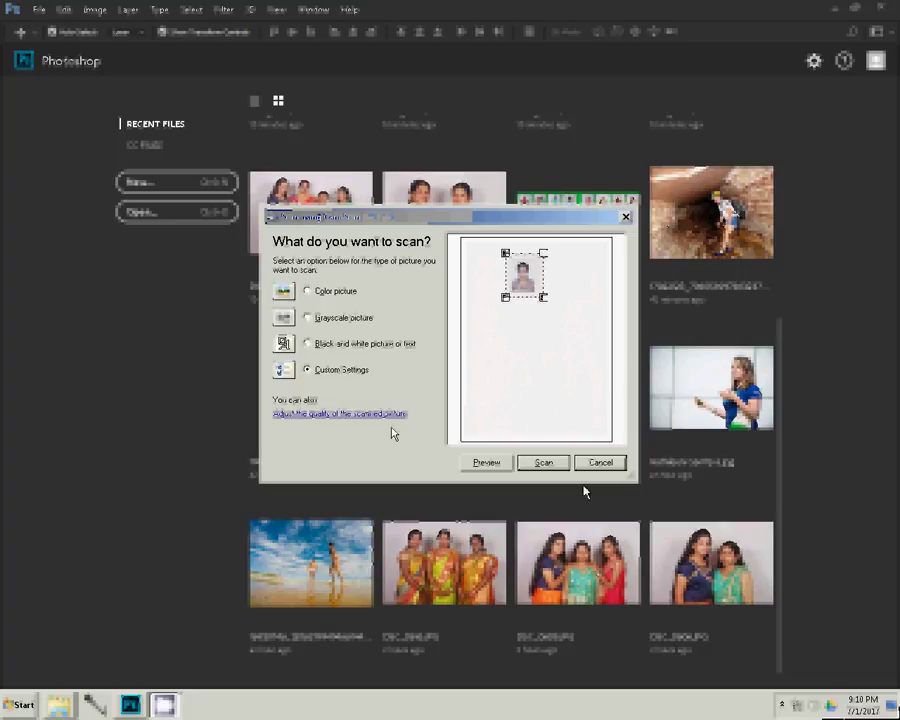
{"action": "left_click", "coordinate": [361, 415]}
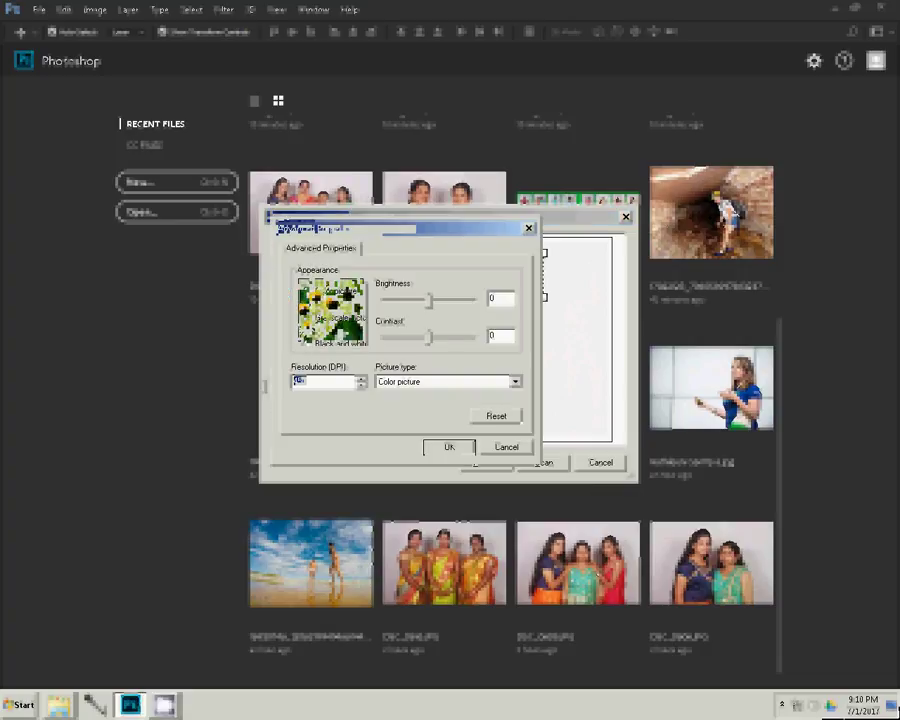
{"action": "type", "text": "400"}
{"action": "key", "text": "Return"}
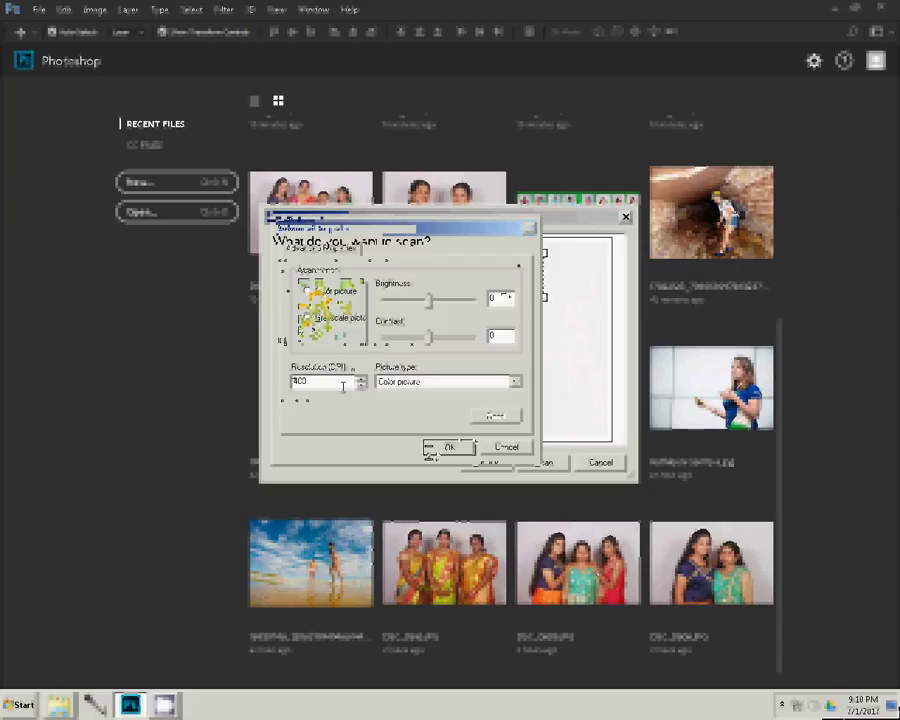
{"action": "left_click", "coordinate": [500, 461]}
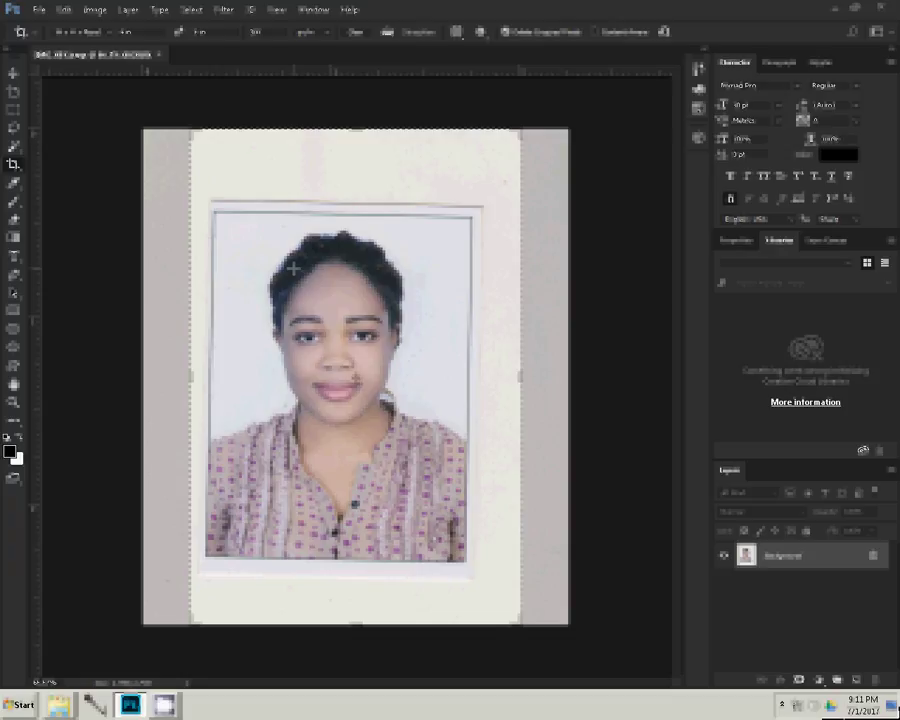
- Apply the 7.5 x 5 cm 300 ppi crop preset, then resize, rotate and position the crop on the photo
{"action": "right_click", "coordinate": [293, 268]}
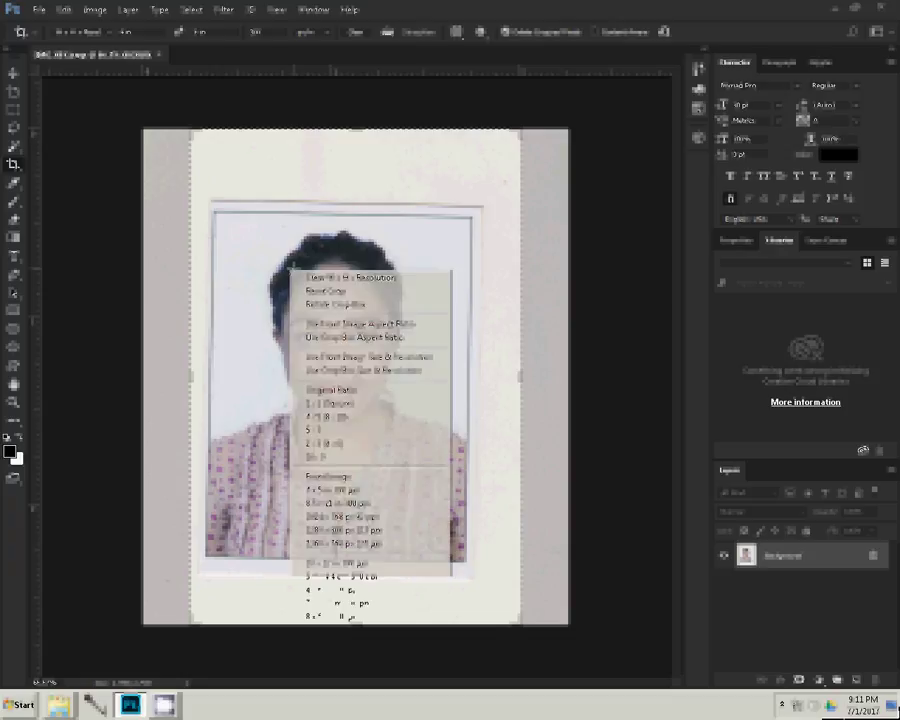
{"action": "left_click", "coordinate": [340, 603]}
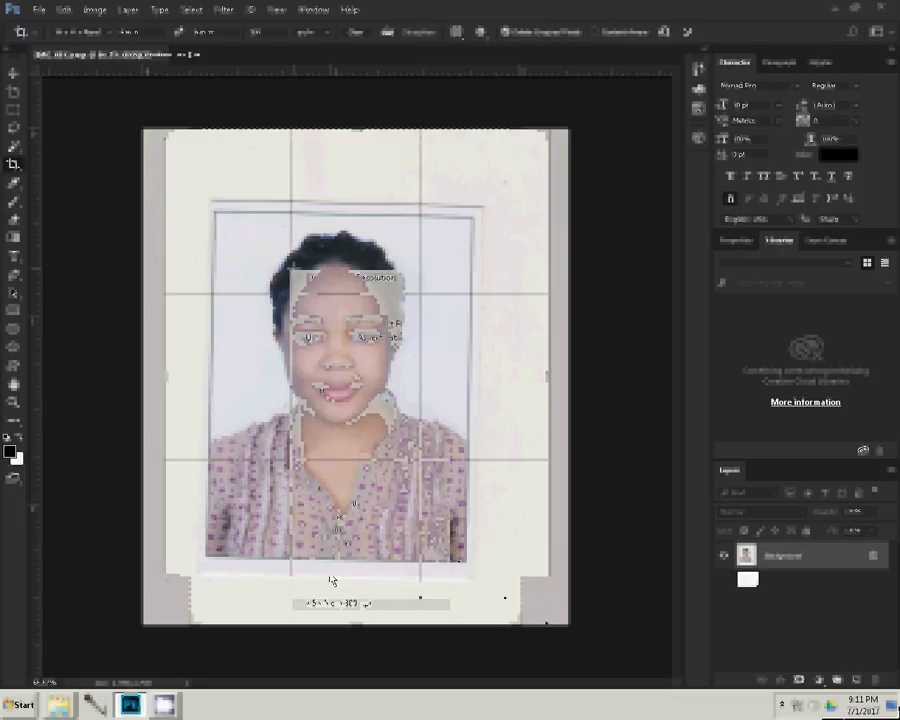
{"action": "left_click_drag", "start_coordinate": [548, 578], "coordinate": [500, 609]}
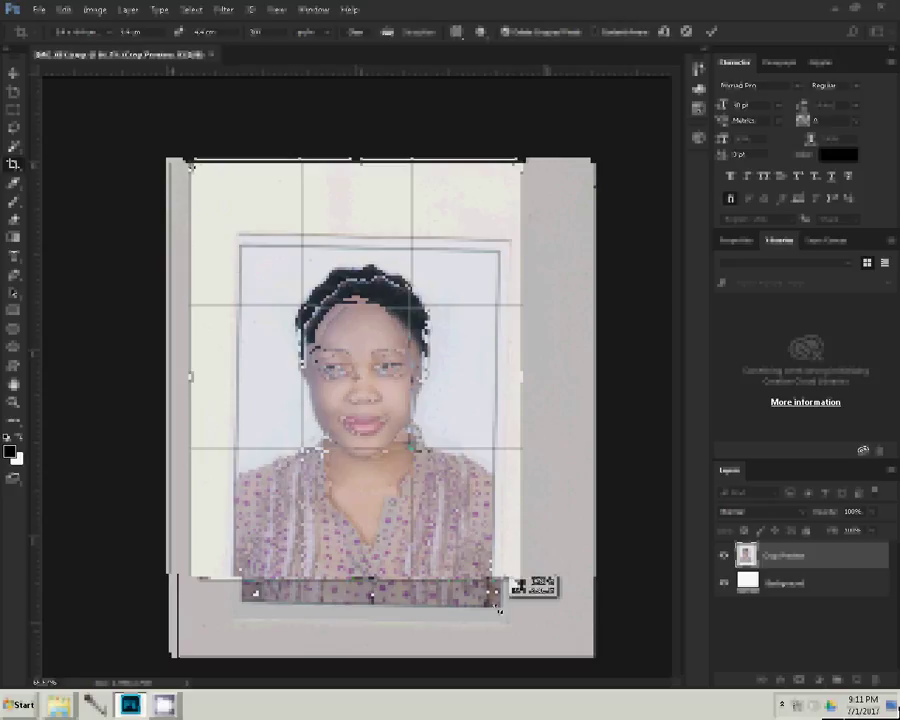
{"action": "left_click_drag", "start_coordinate": [239, 239], "coordinate": [215, 208]}
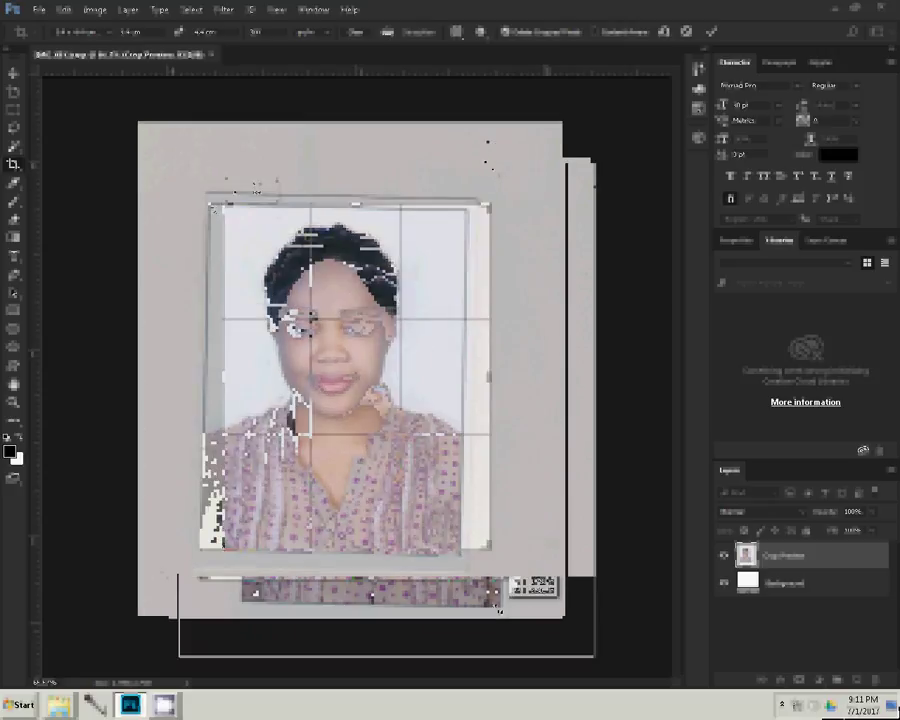
{"action": "left_click_drag", "start_coordinate": [496, 176], "coordinate": [488, 165]}
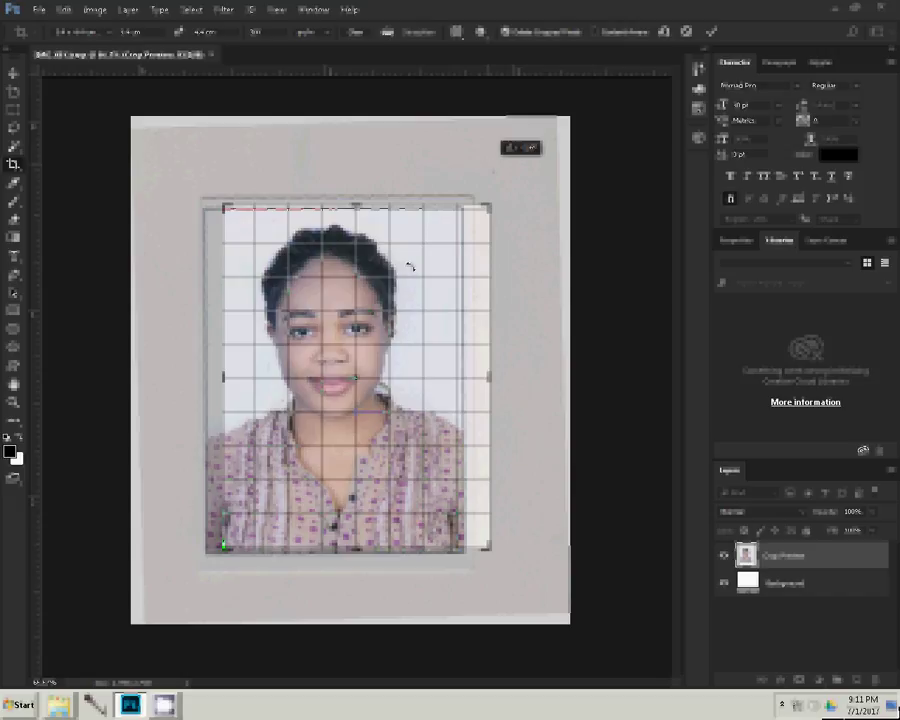
{"action": "left_click_drag", "start_coordinate": [377, 300], "coordinate": [427, 300]}
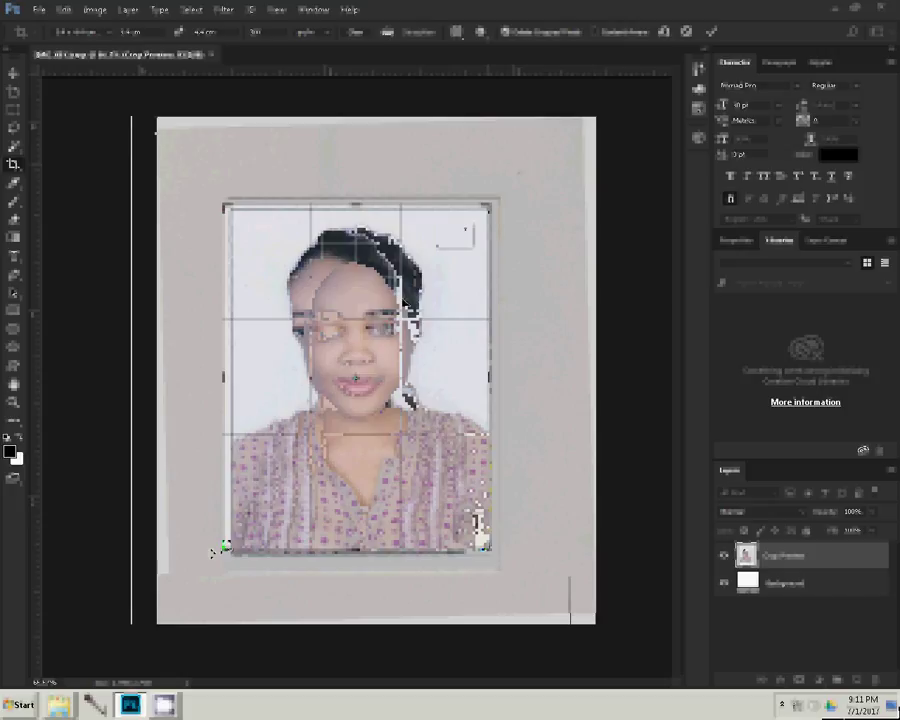
{"action": "mouse_move", "coordinate": [256, 519]}
{"action": "left_mouse_down"}
{"action": "mouse_move", "coordinate": [268, 518]}
{"action": "mouse_move", "coordinate": [260, 515]}
{"action": "left_mouse_up"}
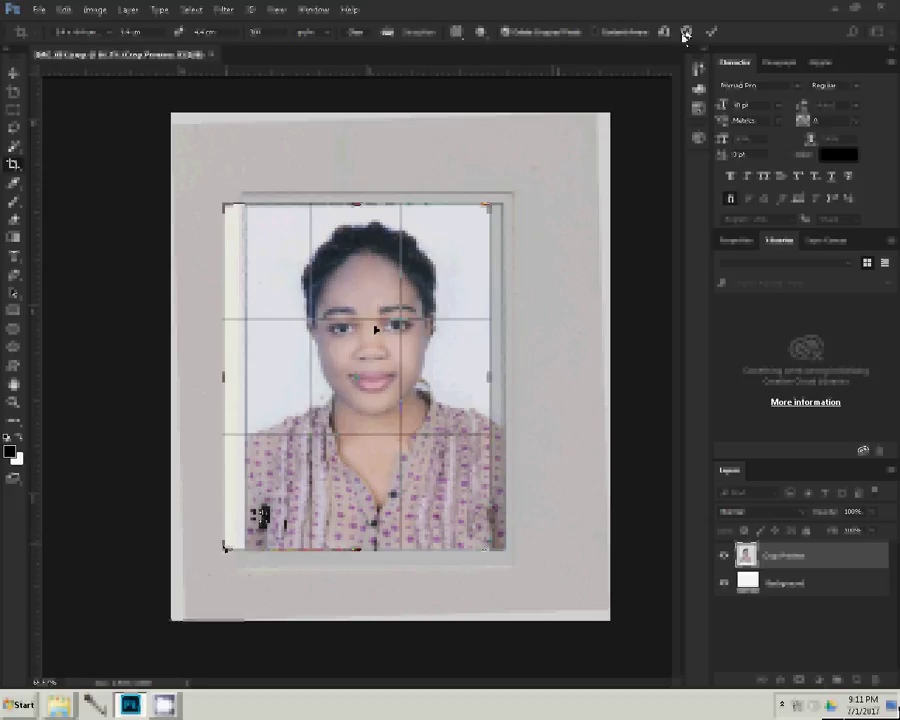
{"action": "left_click_drag", "start_coordinate": [390, 304], "coordinate": [378, 305]}
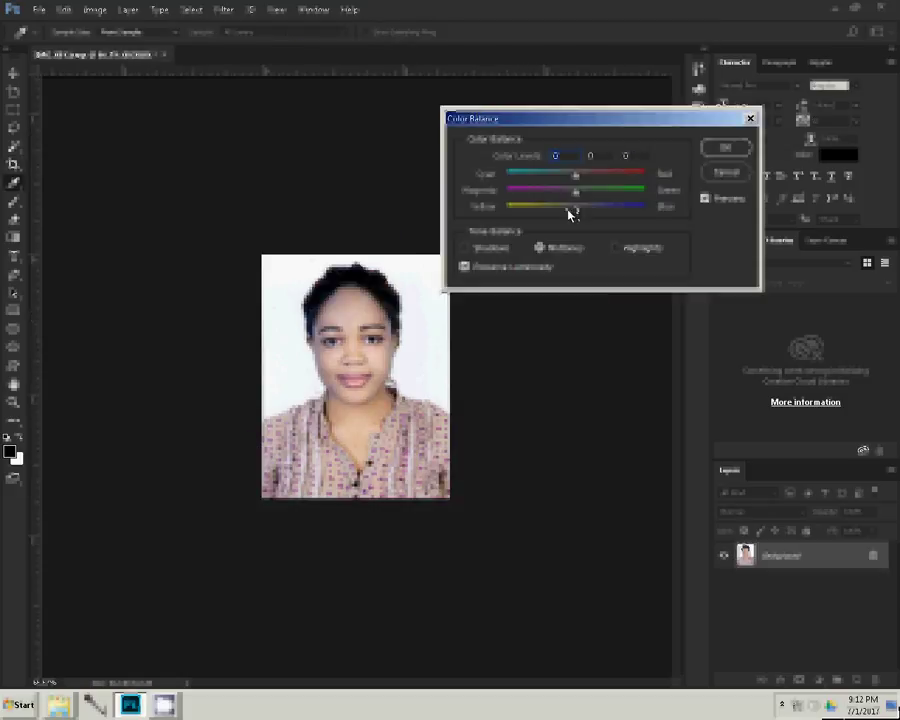
- Nudge the Color Balance Yellow–Blue slider slightly and apply the change
{"action": "left_click_drag", "start_coordinate": [569, 212], "coordinate": [573, 196]}
{"action": "left_click", "coordinate": [726, 149]}
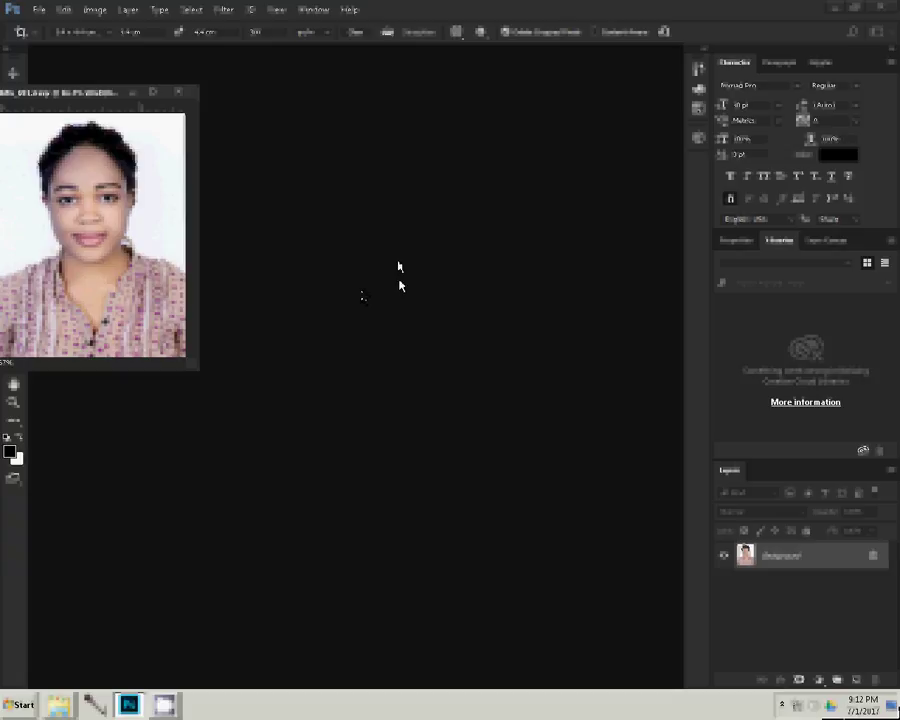
- Open the New Document dialog from the empty workspace
{"action": "double_click", "coordinate": [399, 285]}
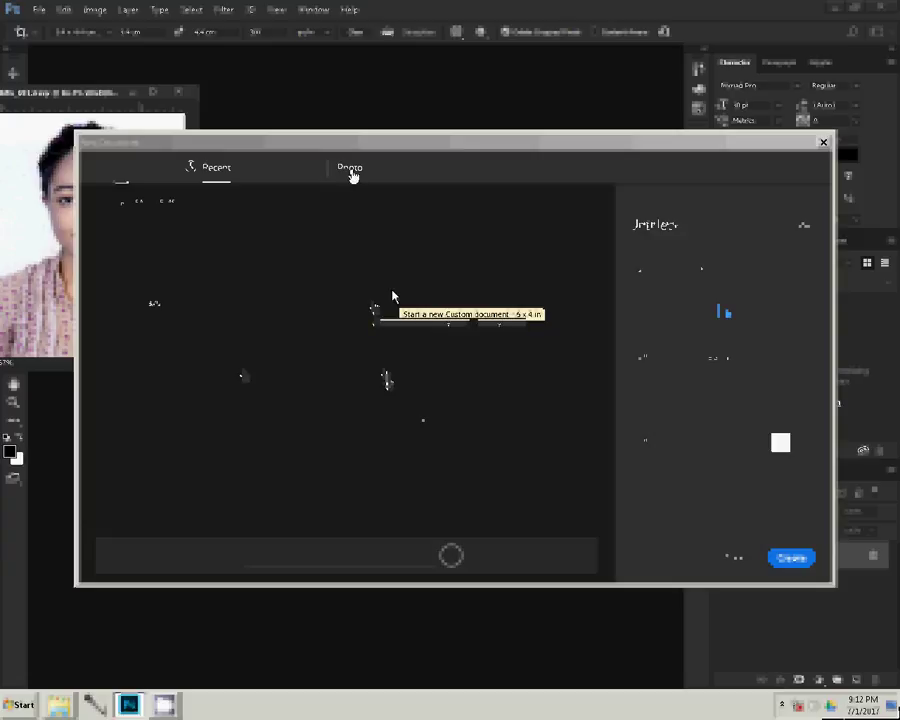
- Choose a 4 x 6 inch Photo preset in portrait orientation for the new sheet
{"action": "left_click", "coordinate": [351, 172]}
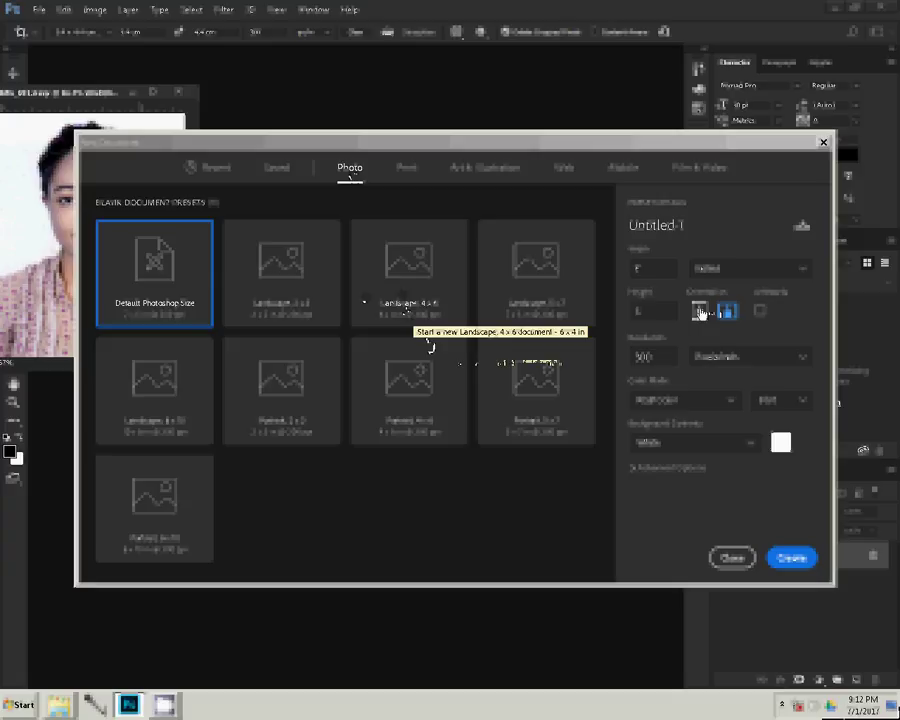
{"action": "left_click", "coordinate": [702, 314]}
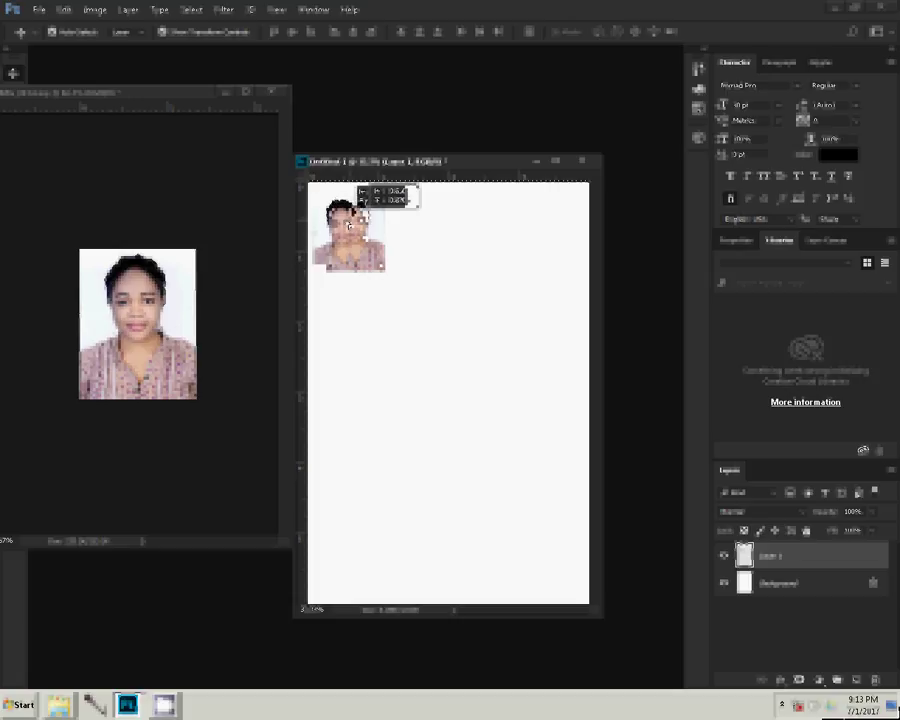
- Shrink the placed passport photo and hide the white Background layer
{"action": "left_click_drag", "start_coordinate": [349, 224], "coordinate": [373, 192]}
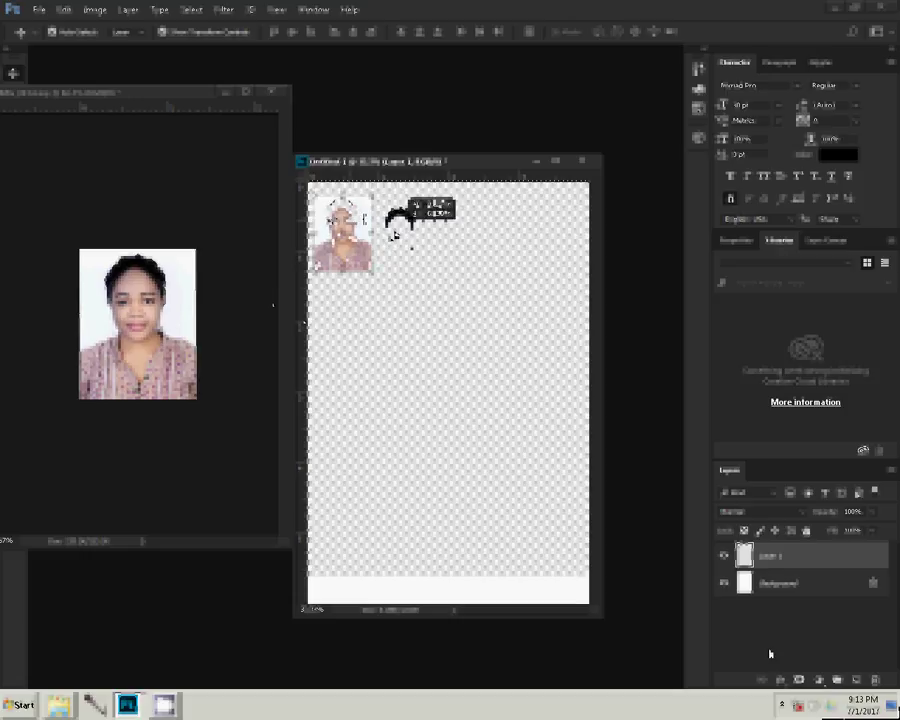
{"action": "key", "text": "super"}
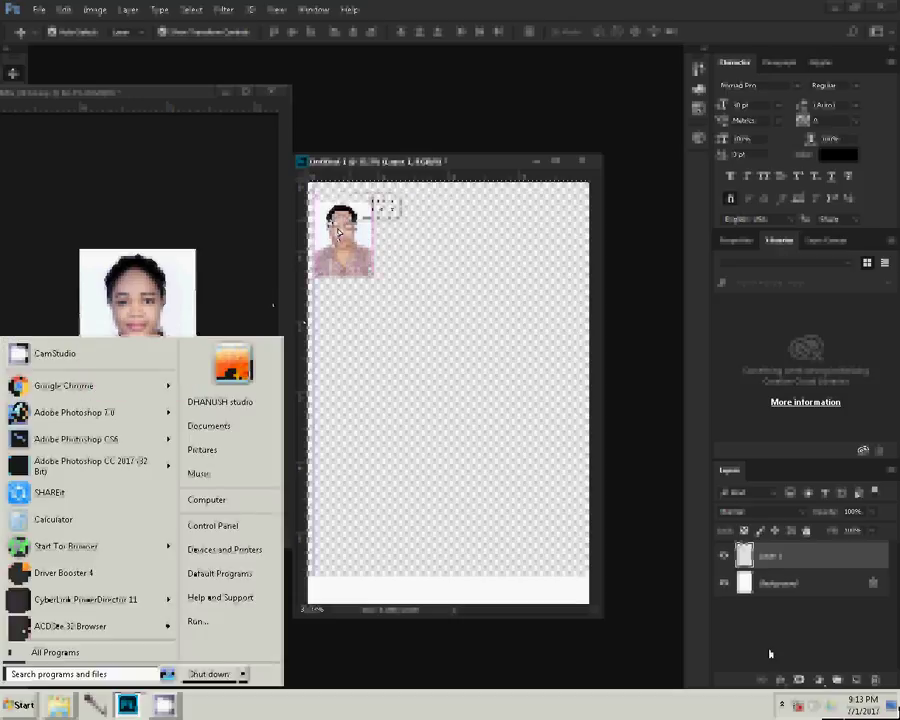
{"action": "left_click", "coordinate": [724, 583]}
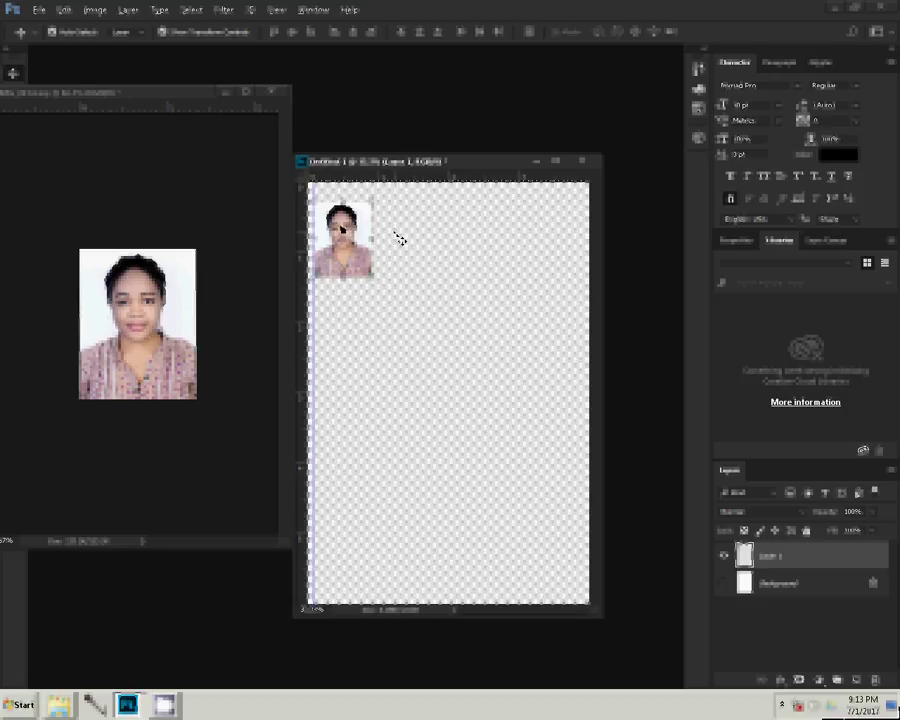
- Duplicate the photo into two columns and four rows, eight upright copies in all
{"action": "left_click_drag", "start_coordinate": [341, 229], "coordinate": [407, 234]}
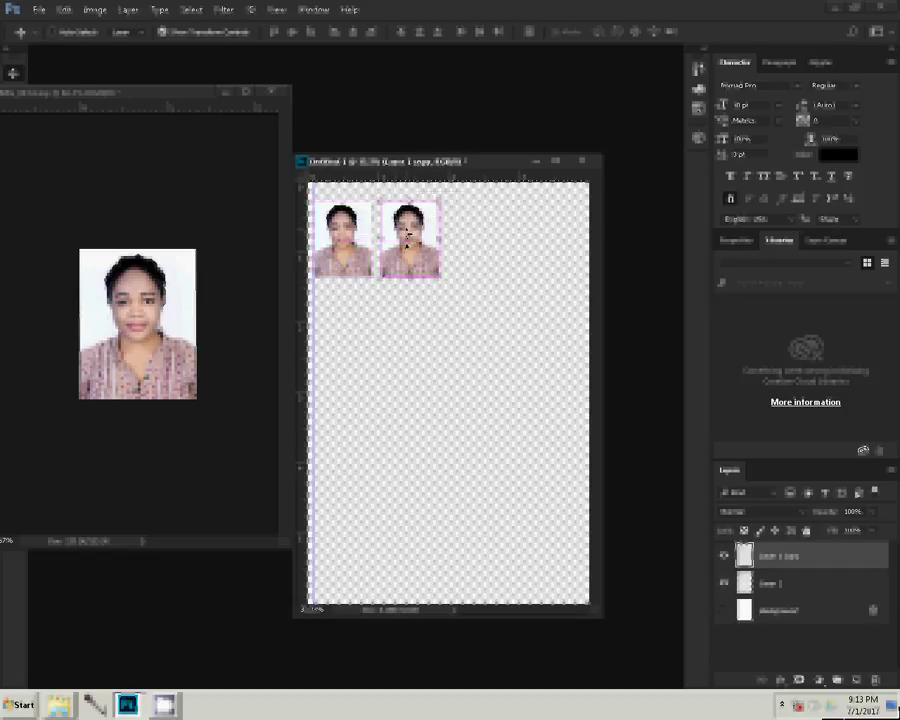
{"action": "left_click_drag", "start_coordinate": [407, 232], "coordinate": [405, 405]}
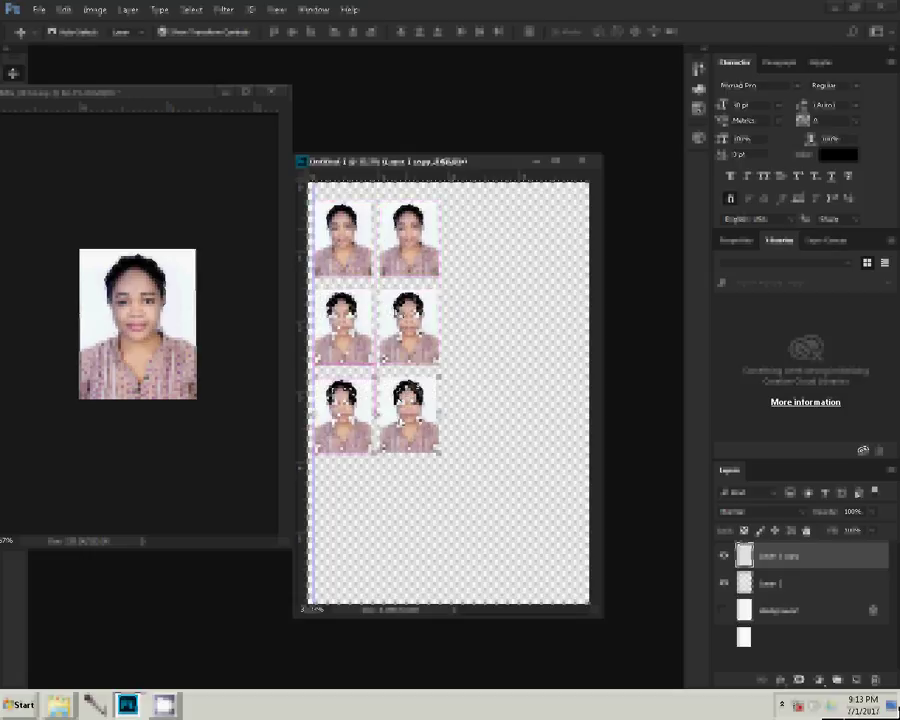
{"action": "left_click_drag", "start_coordinate": [399, 523], "coordinate": [400, 491]}
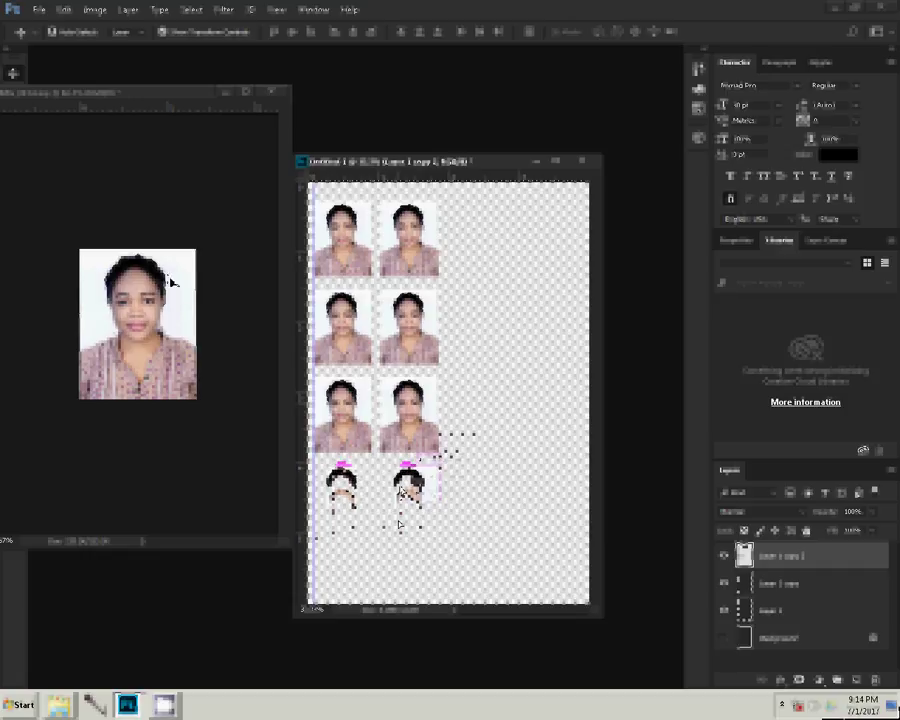
{"action": "key", "text": "ctrl+plus"}
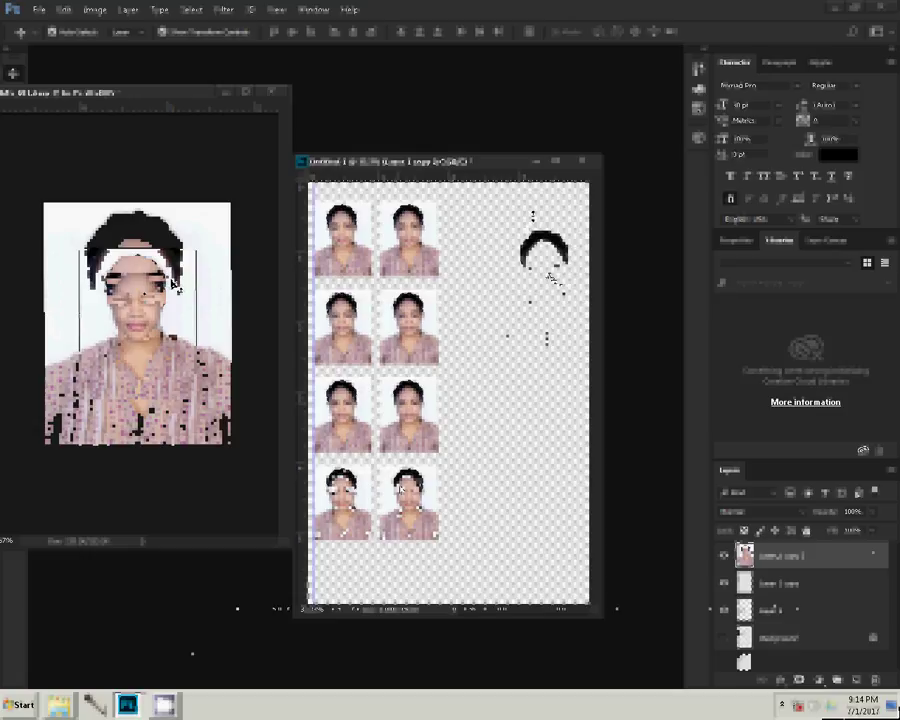
- Place the original photo on the sheet, rotated 90° clockwise, beside the upright grid
{"action": "left_click_drag", "start_coordinate": [172, 285], "coordinate": [530, 216]}
{"action": "key", "text": "ctrl+t"}
{"action": "right_click", "coordinate": [533, 217]}
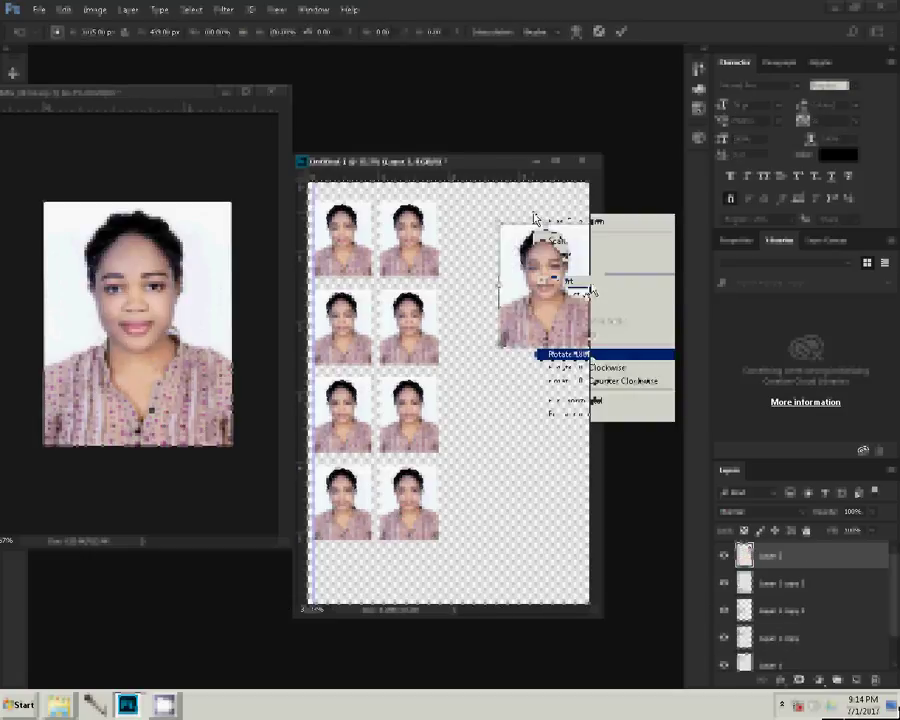
{"action": "left_click", "coordinate": [592, 367]}
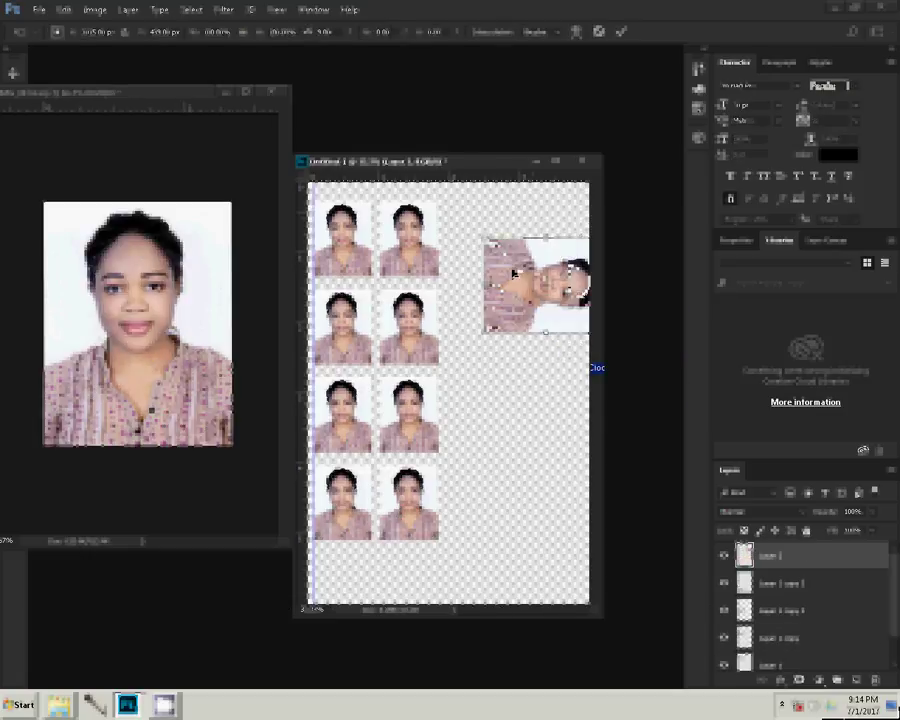
{"action": "mouse_move", "coordinate": [513, 273]}
{"action": "left_mouse_down"}
{"action": "mouse_move", "coordinate": [500, 225]}
{"action": "mouse_move", "coordinate": [500, 326]}
{"action": "left_mouse_up"}
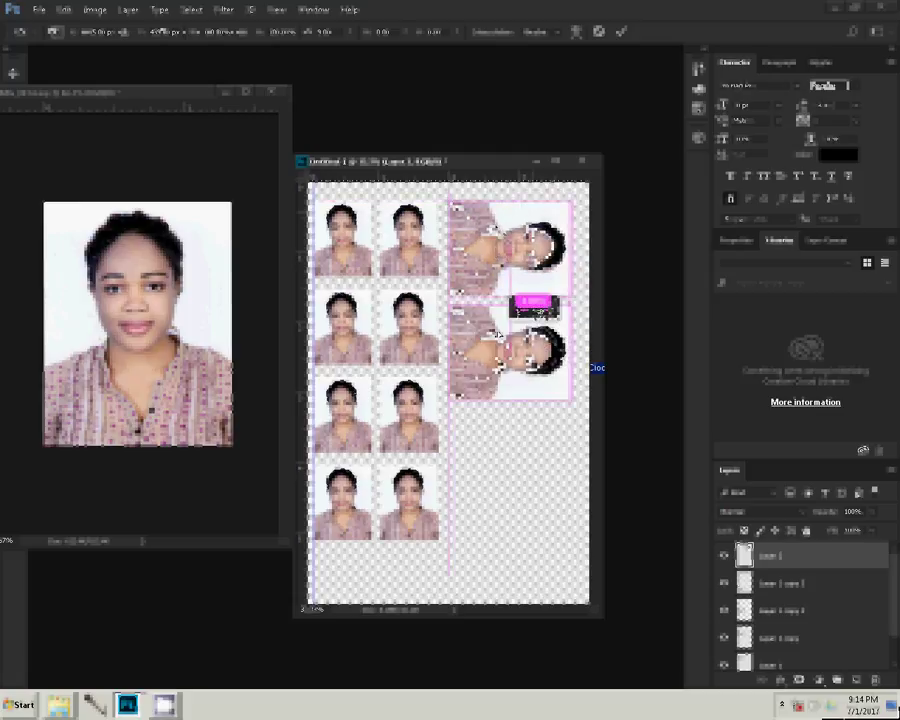
{"action": "key", "text": "Return"}
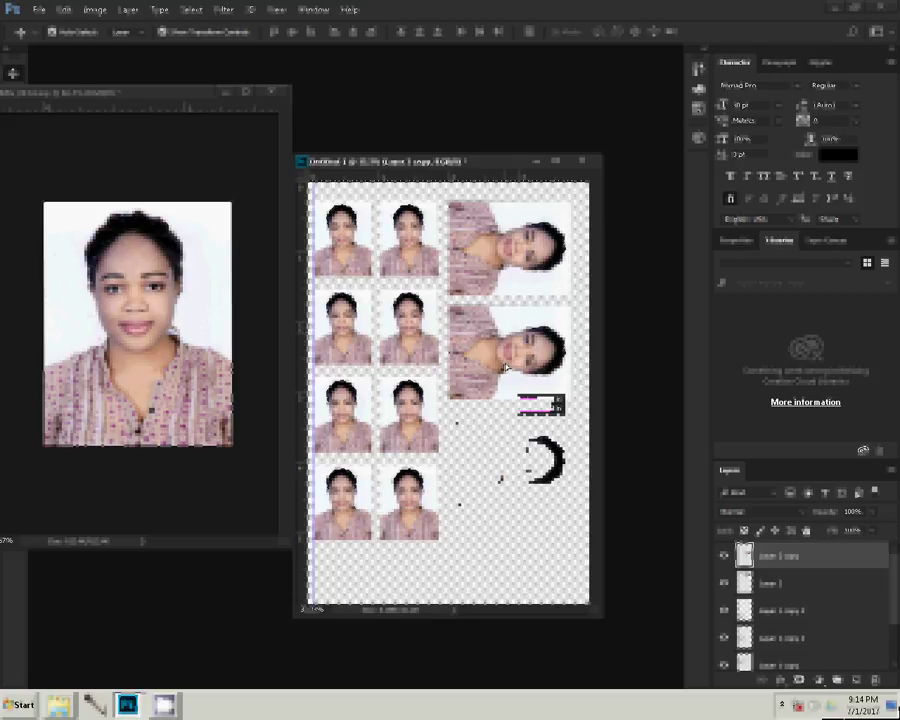
- Add a third rotated copy below and shift the rotated photos up to fit
{"action": "mouse_move", "coordinate": [557, 400]}
{"action": "left_mouse_down"}
{"action": "mouse_move", "coordinate": [510, 430]}
{"action": "mouse_move", "coordinate": [505, 534]}
{"action": "left_mouse_up"}
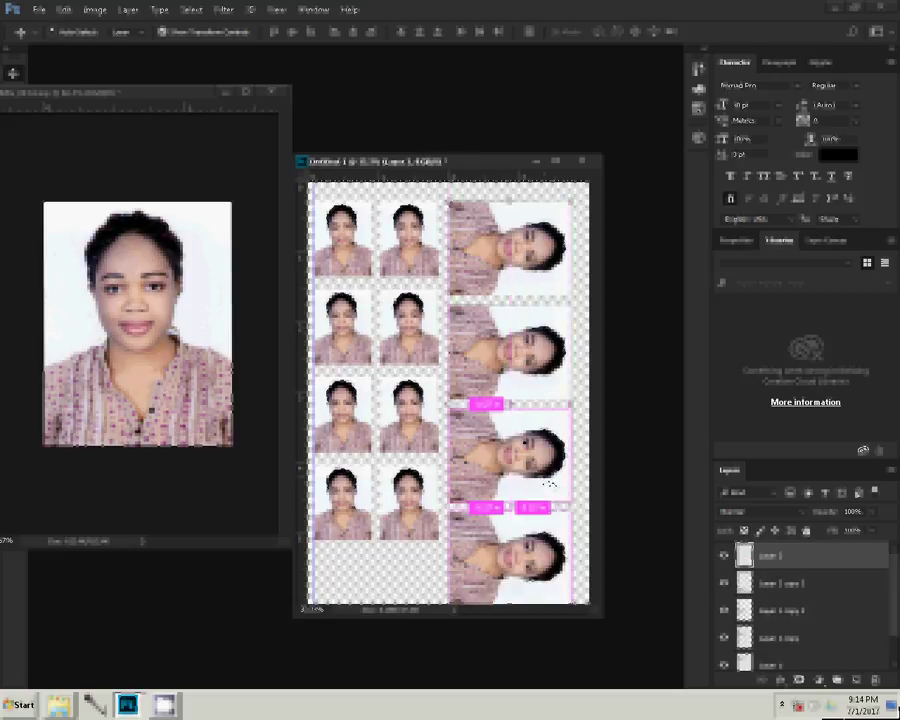
{"action": "left_click_drag", "start_coordinate": [550, 484], "coordinate": [513, 358]}
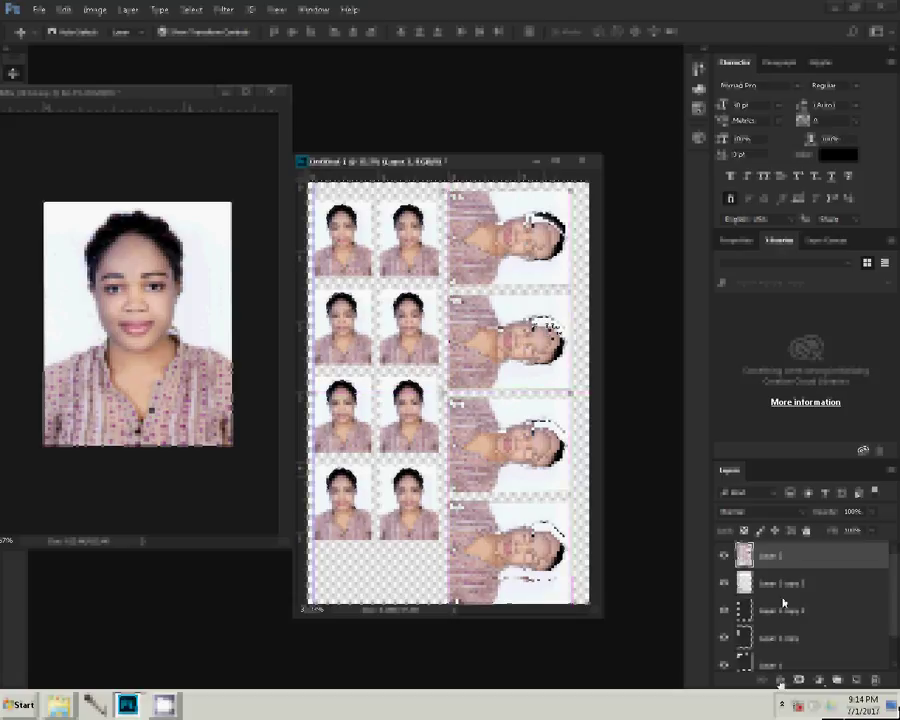
- Give Layer 1 a thin Stroke layer style outlining all twelve passport photos
{"action": "left_click", "coordinate": [780, 680]}
{"action": "left_click", "coordinate": [800, 563]}
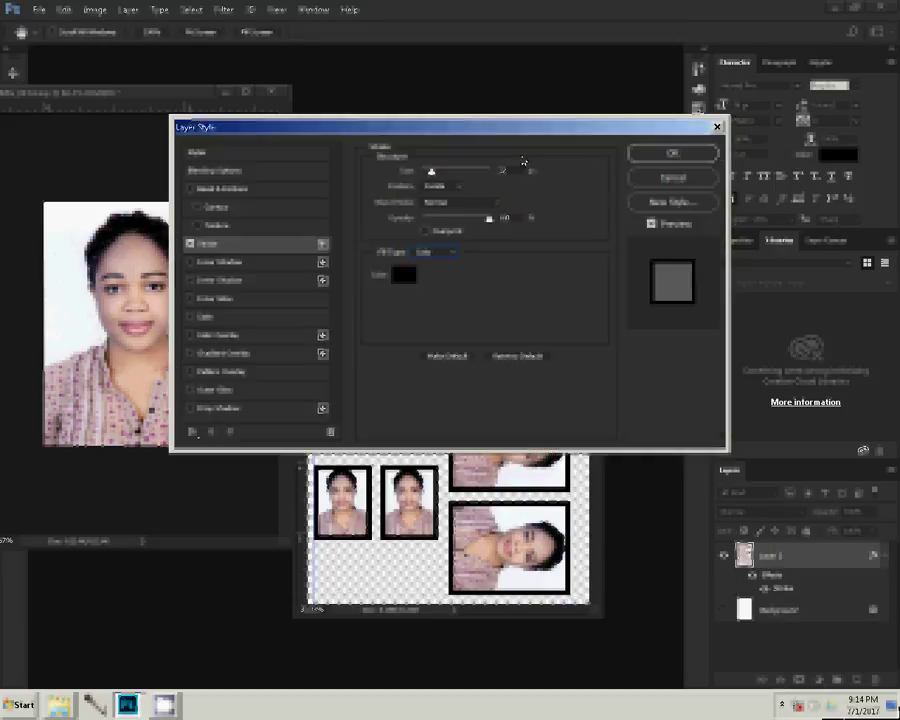
{"action": "key", "text": "Down"}
{"action": "key", "text": "Down"}
{"action": "key", "text": "Down"}
{"action": "left_click", "coordinate": [676, 153]}
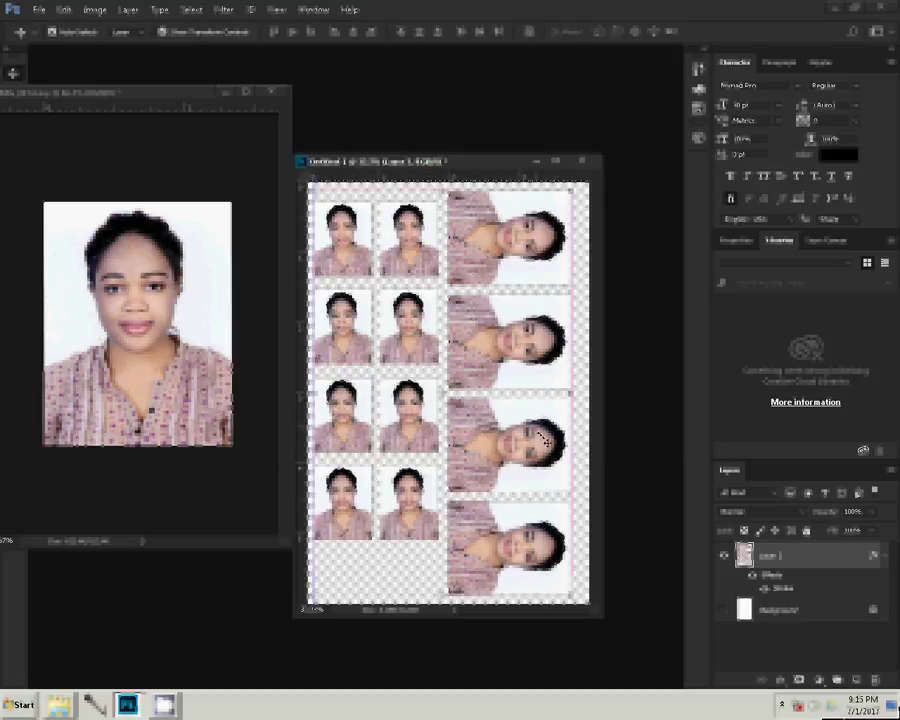
- Flatten the sheet into a single Background layer with white empty areas
{"action": "key", "text": "ctrl+l"}
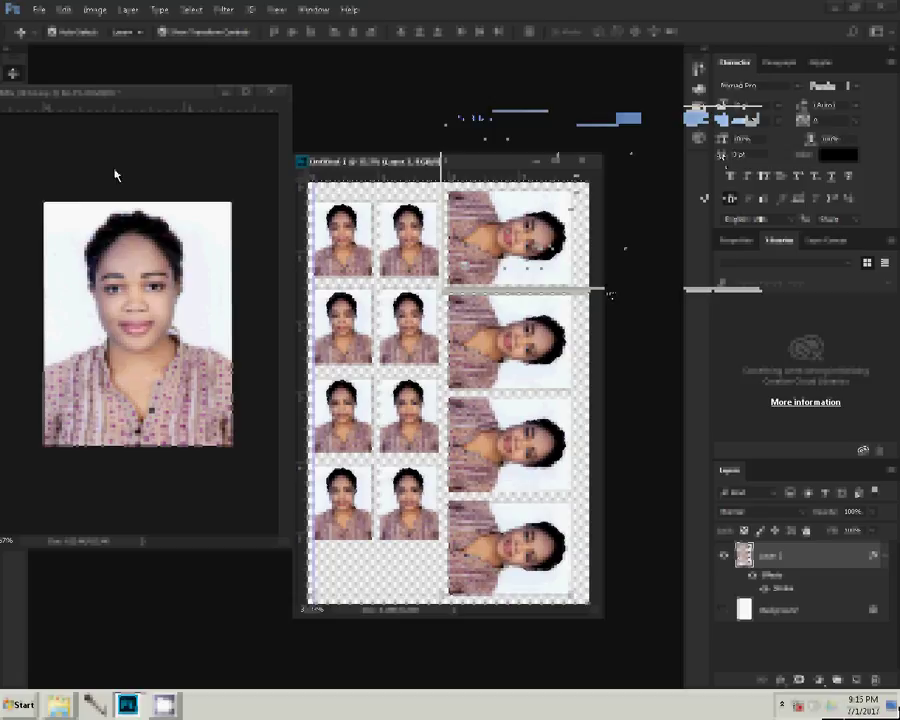
{"action": "key", "text": "ctrl+shift+e"}
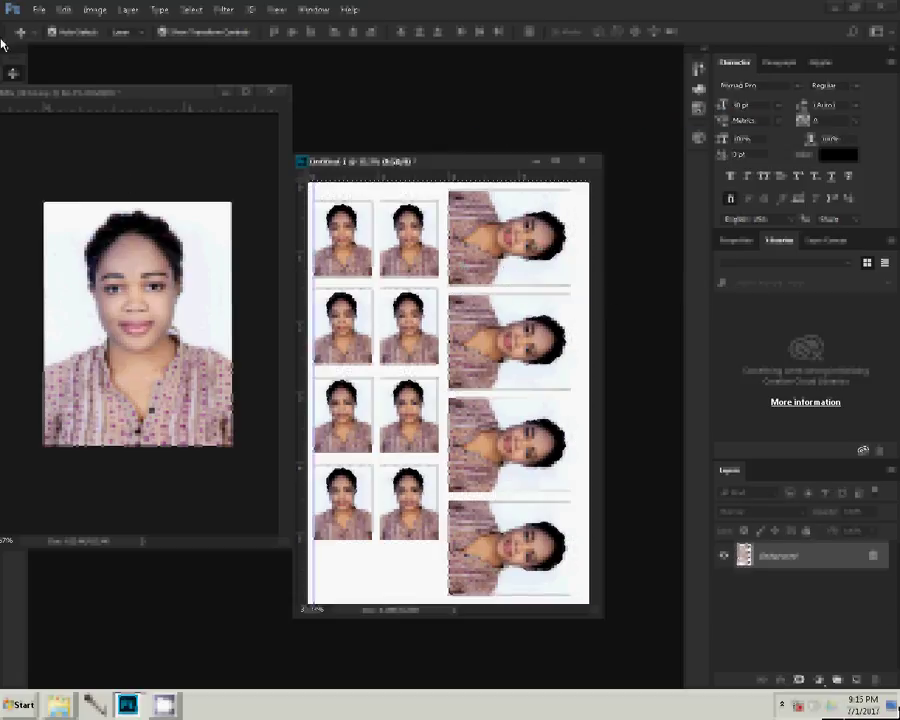
{"action": "key", "text": "alt+f"}
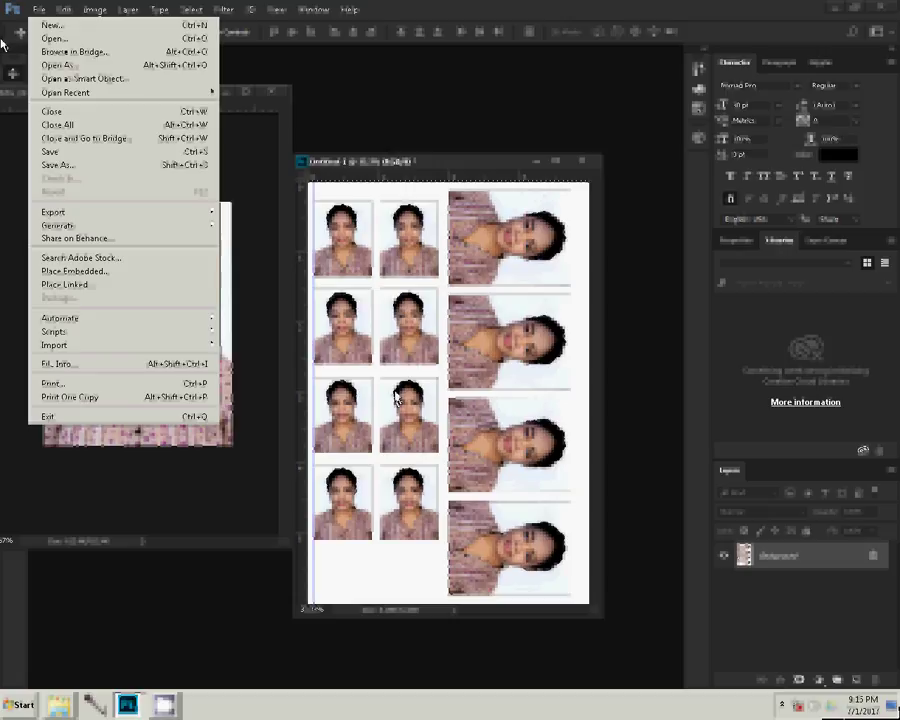
- Print the photo sheet at 100% scale, 6 by 3.999 inches
{"action": "key", "text": "p"}
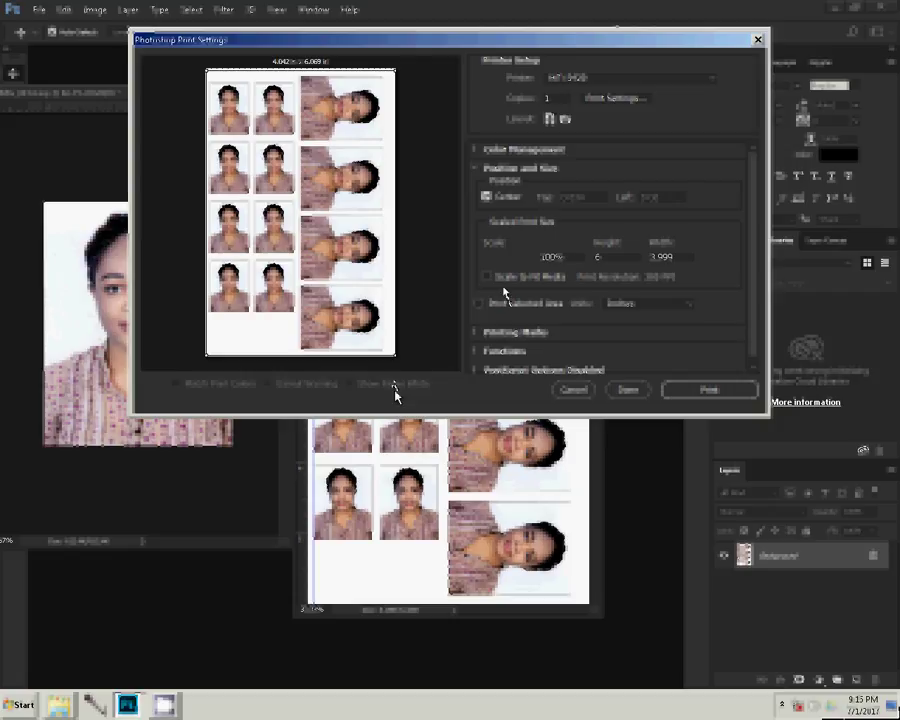
{"action": "left_click", "coordinate": [693, 390]}
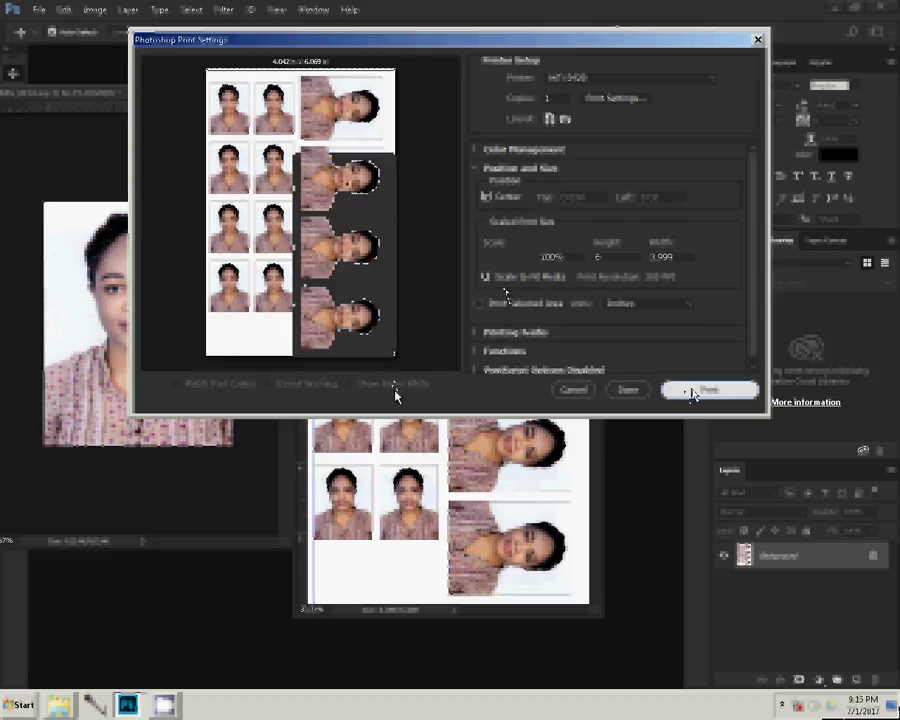